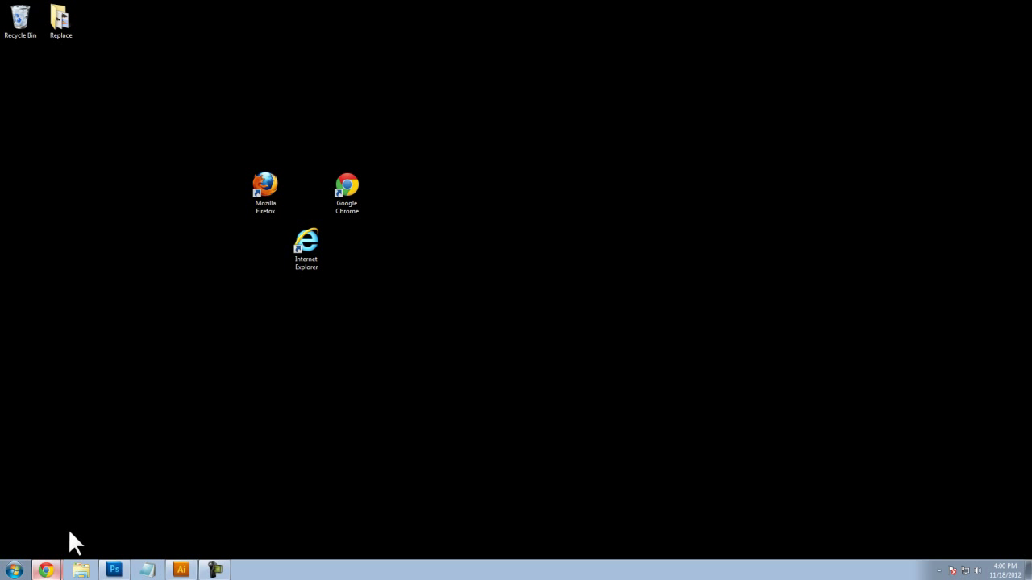
{"action": "left_click", "coordinate": [50, 569]}
{"action": "left_click_drag", "start_coordinate": [20, 304], "coordinate": [1031, 559]}
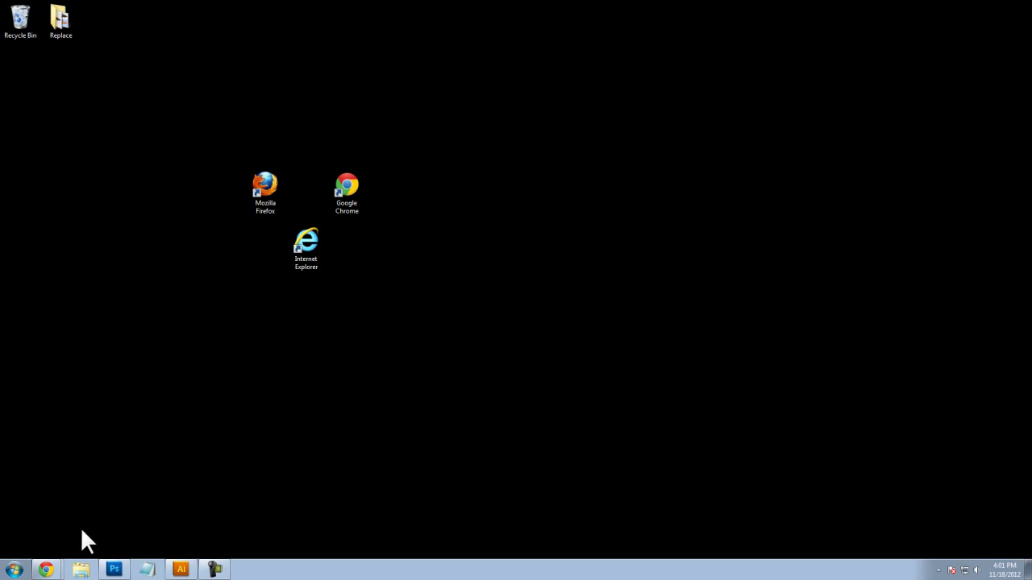
- Open the Chrome window and go to the Adobe Flash Player install page from the "adobe flash" search results
{"action": "left_click", "coordinate": [50, 568]}
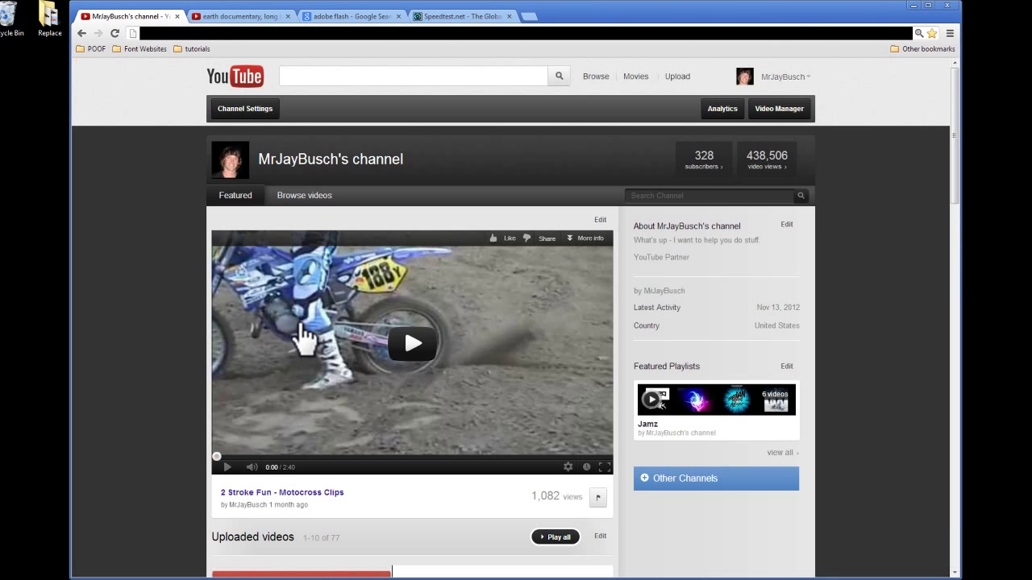
{"action": "left_click", "coordinate": [391, 17]}
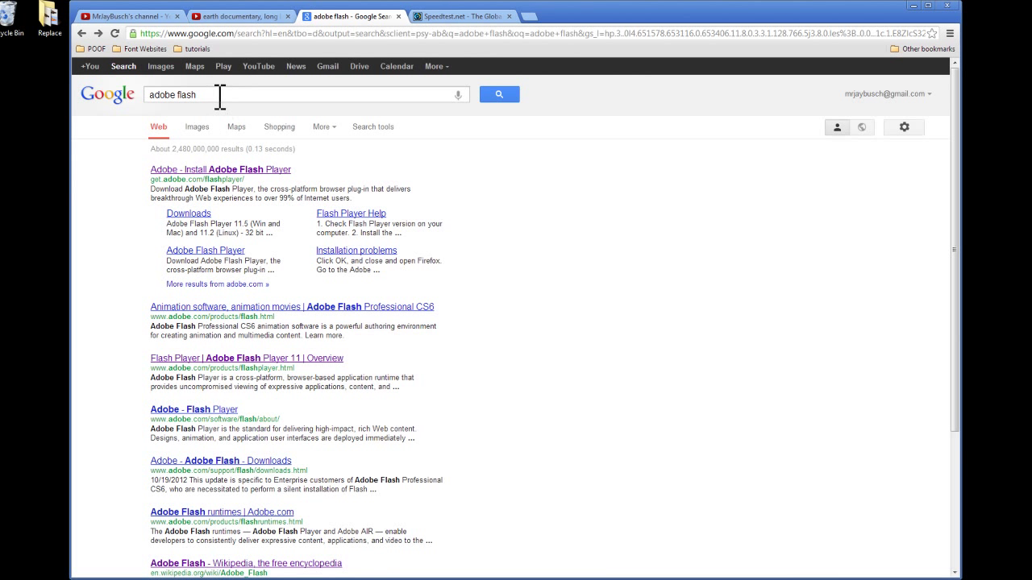
{"action": "left_click_drag", "start_coordinate": [219, 96], "coordinate": [74, 111]}
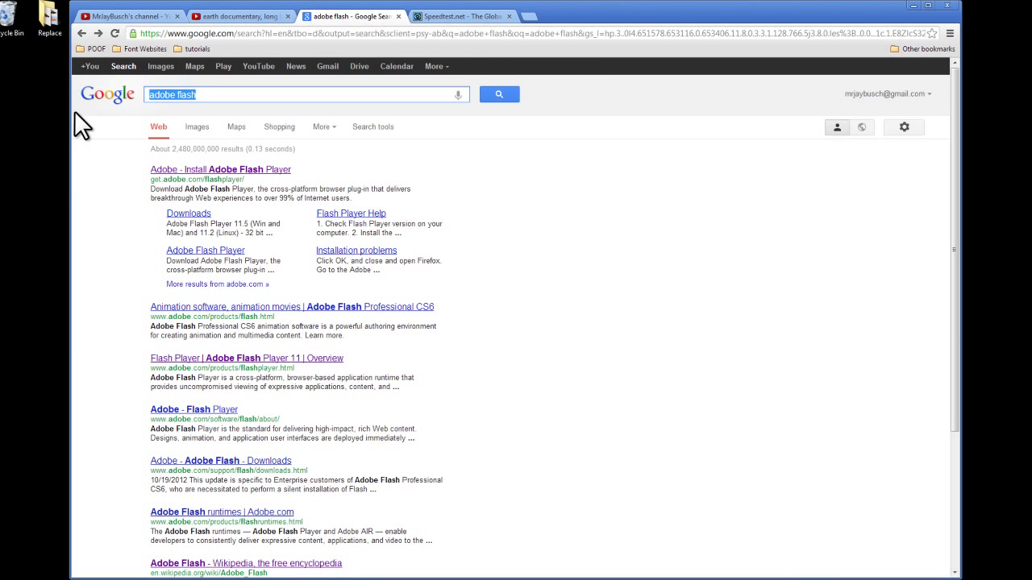
{"action": "left_click", "coordinate": [213, 171]}
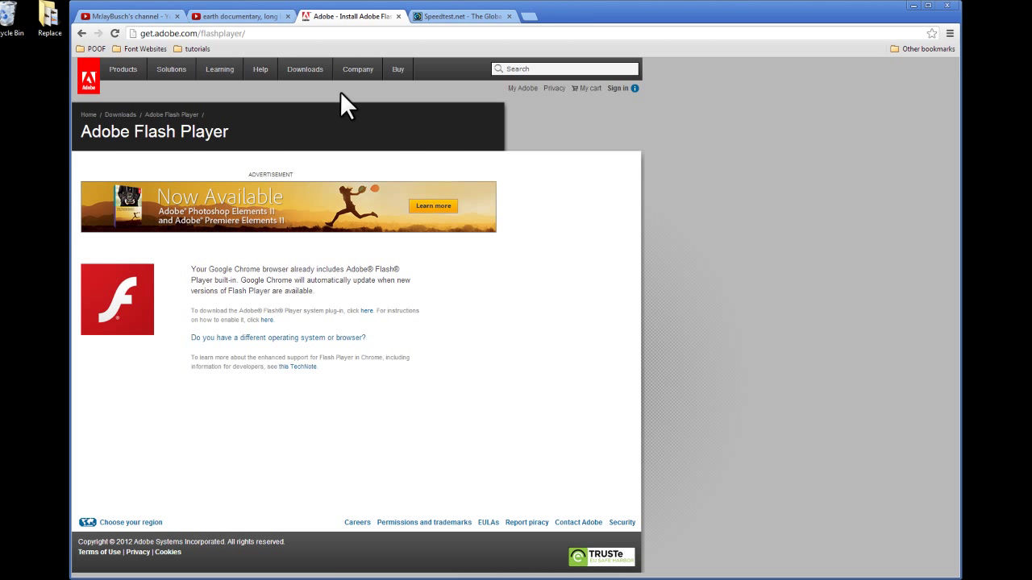
- Check the hardware acceleration option in the Flash Player settings of the channel's featured video, and close the settings
{"action": "left_click", "coordinate": [143, 13]}
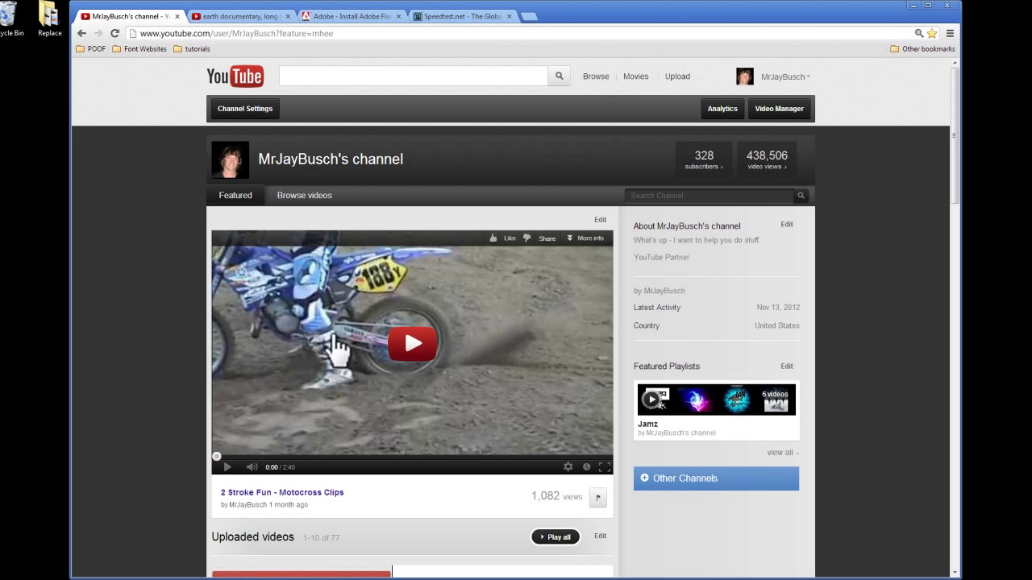
{"action": "right_click", "coordinate": [293, 306]}
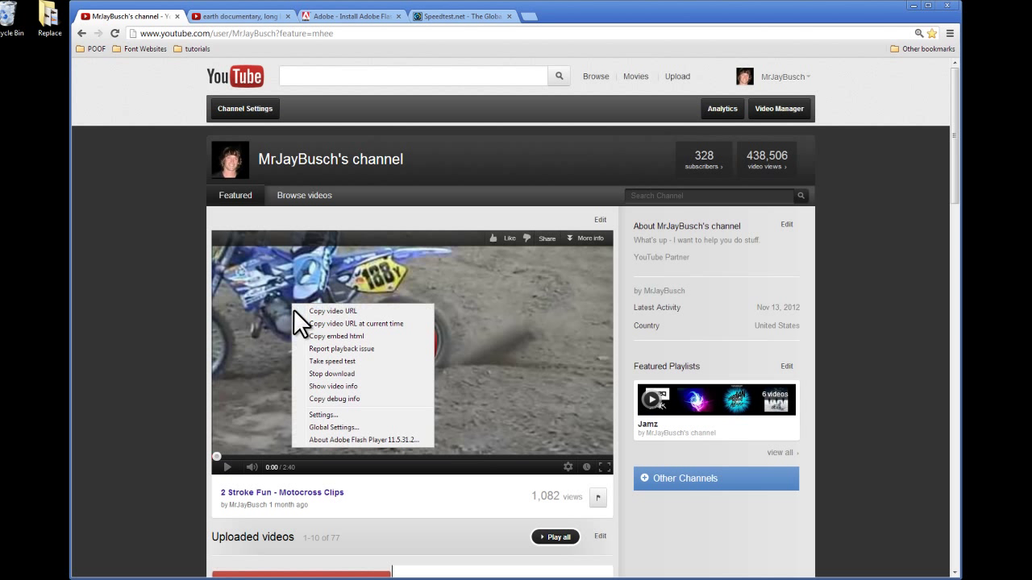
{"action": "left_click", "coordinate": [326, 414]}
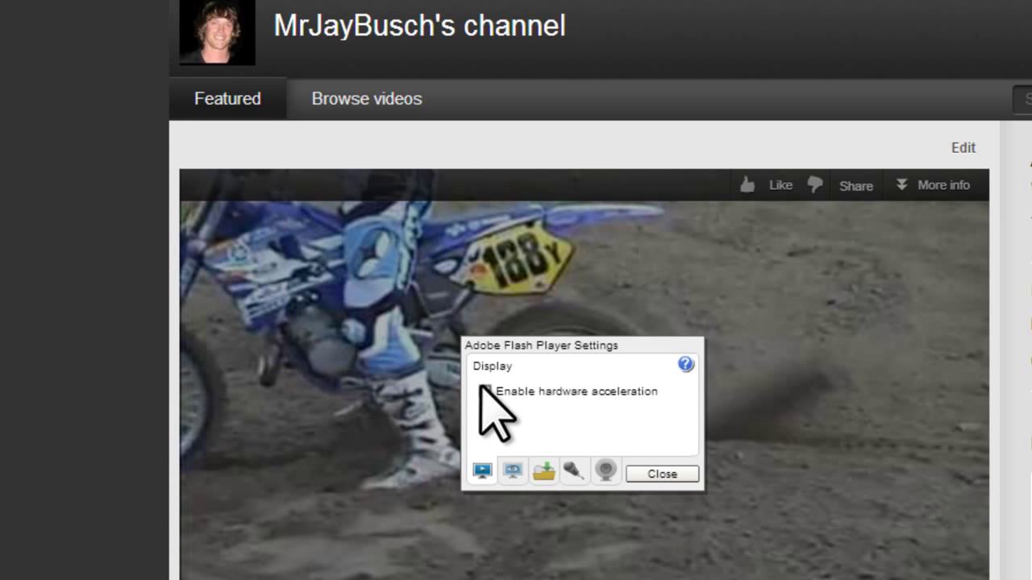
{"action": "left_click", "coordinate": [662, 474]}
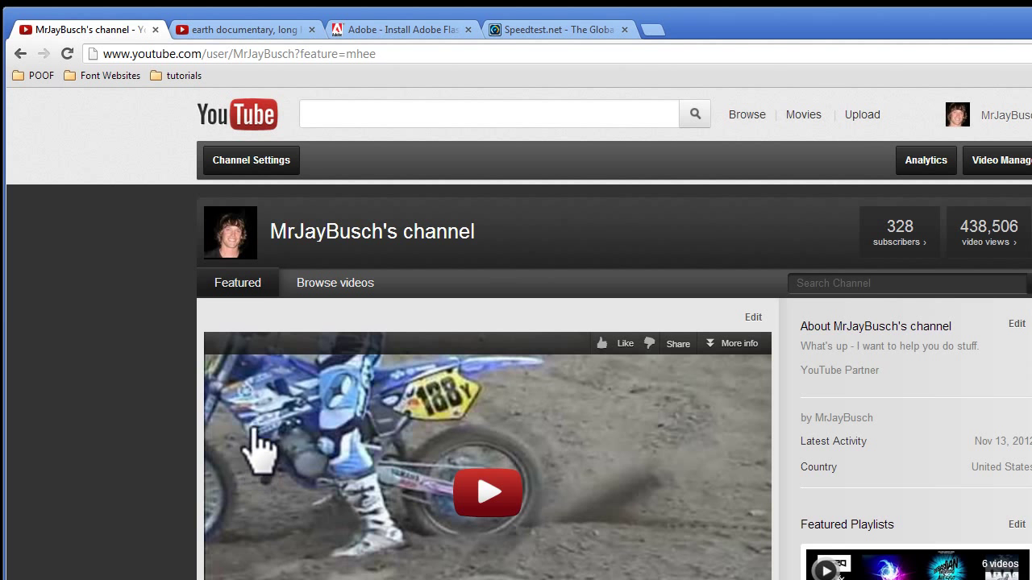
- Run a connection speed test on speedtest.net and minimise the browser window
{"action": "left_click", "coordinate": [563, 32]}
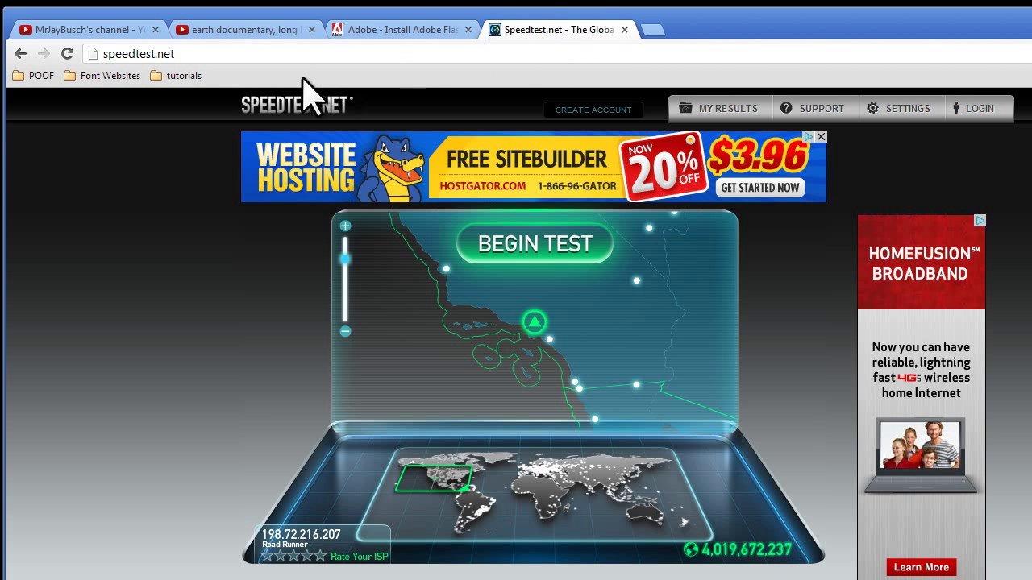
{"action": "left_click", "coordinate": [211, 54]}
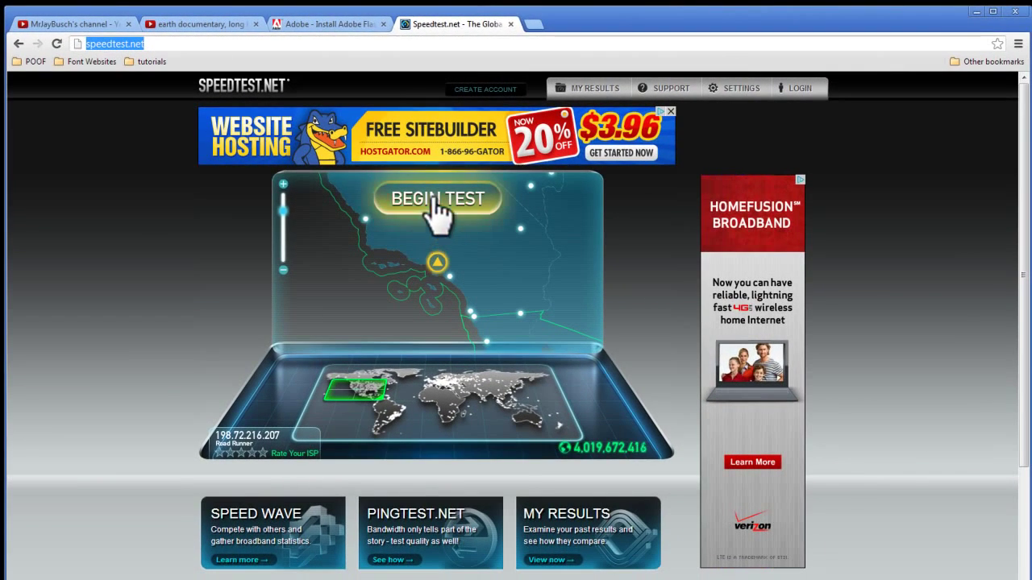
{"action": "left_click", "coordinate": [436, 199]}
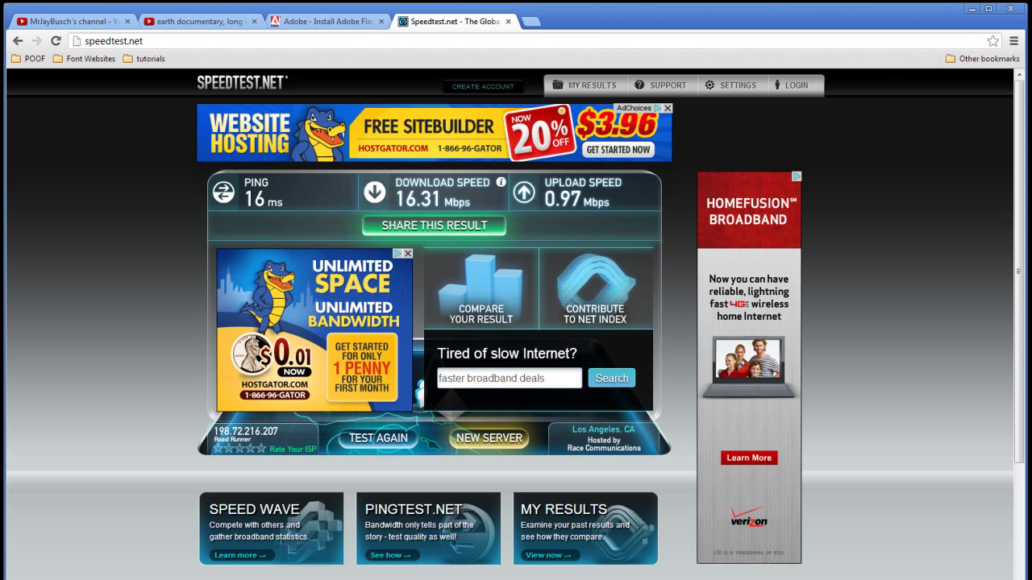
{"action": "left_click", "coordinate": [971, 8]}
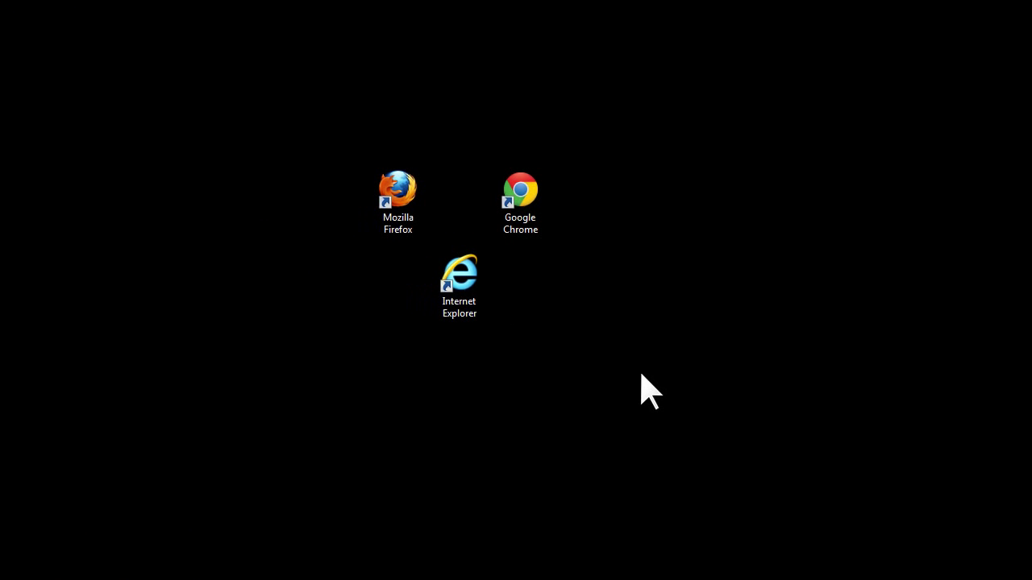
- Open Windows Task Manager, also launching it through a program search for "task manager"
{"action": "key", "text": "ctrl+shift+Escape"}
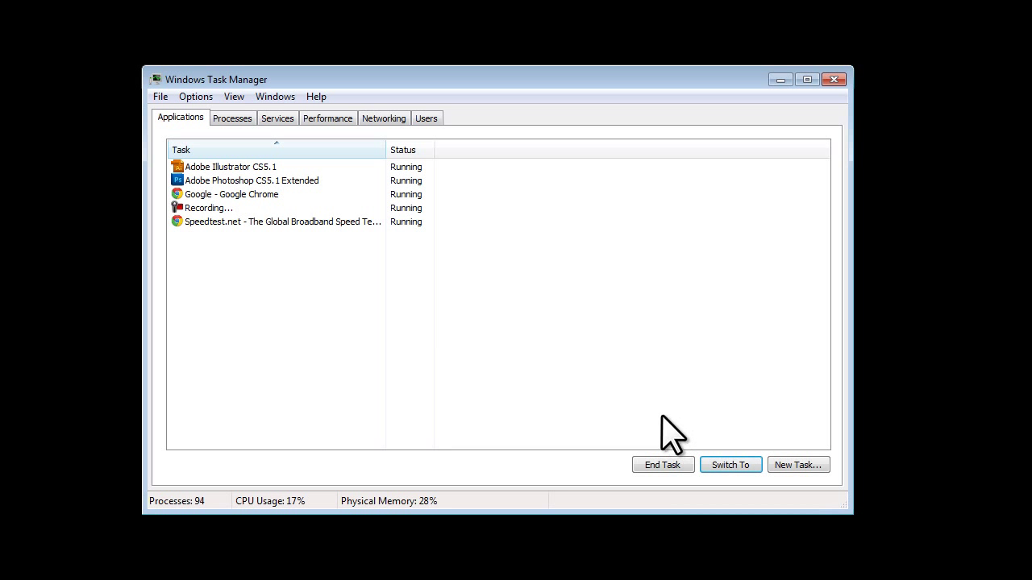
{"action": "key", "text": "super"}
{"action": "type", "text": "task"}
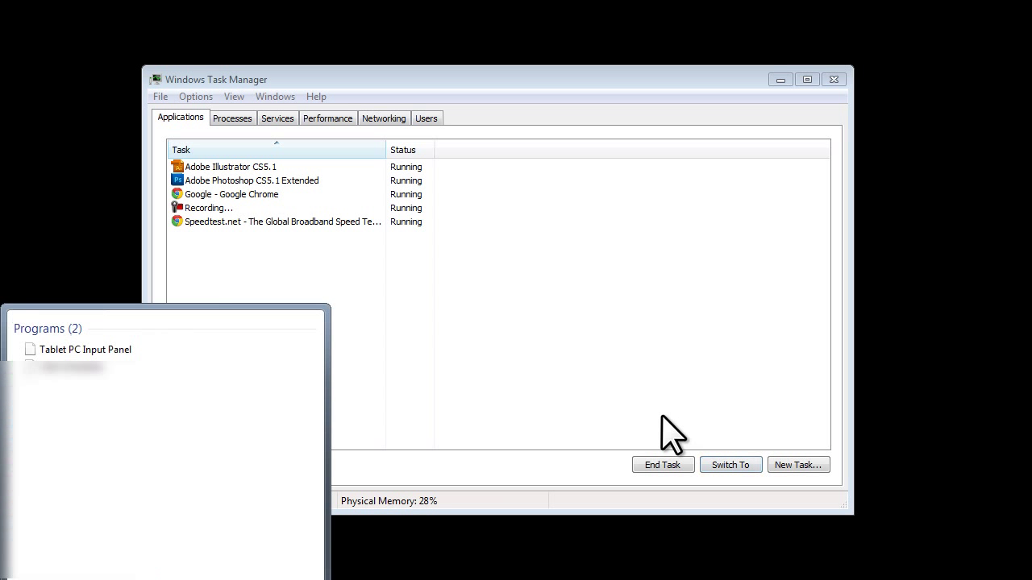
{"action": "type", "text": " manager"}
{"action": "key", "text": "Return"}
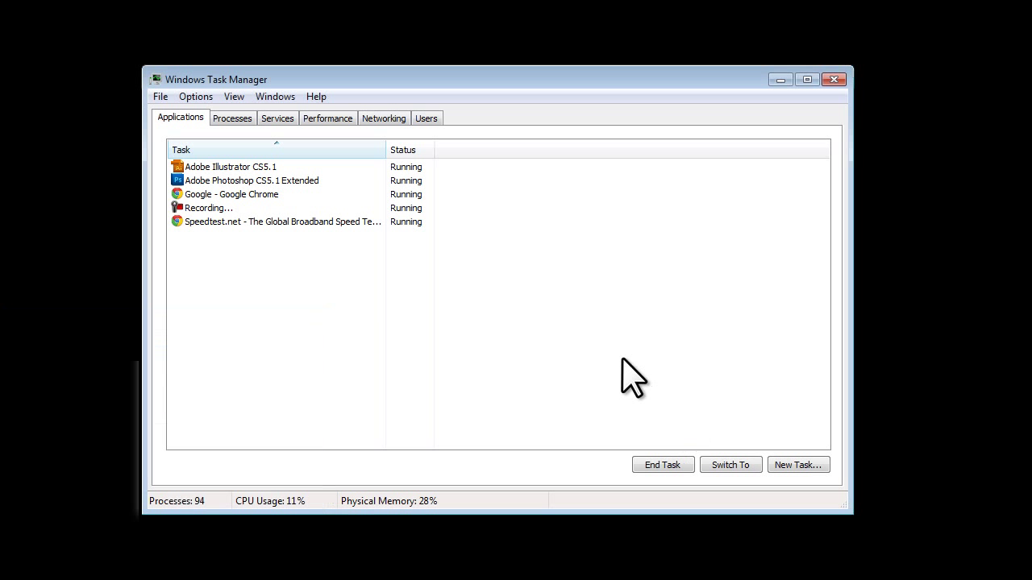
- End the Adobe Illustrator CS5.1 and Adobe Photoshop CS5.1 Extended tasks and minimise Task Manager
{"action": "left_click", "coordinate": [228, 167]}
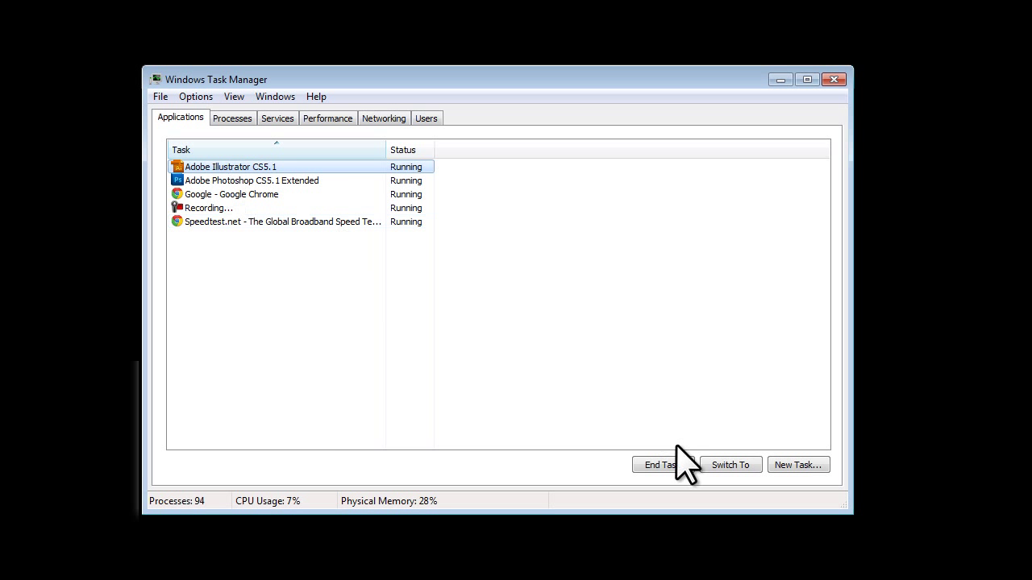
{"action": "left_click", "coordinate": [663, 465]}
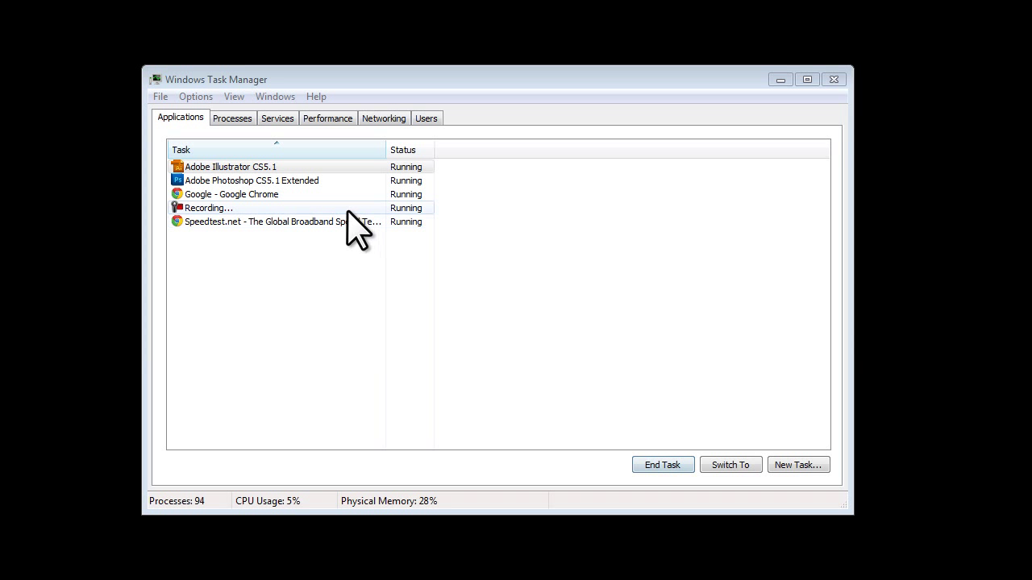
{"action": "left_click", "coordinate": [252, 181]}
{"action": "left_click", "coordinate": [668, 465]}
{"action": "left_click", "coordinate": [780, 80]}
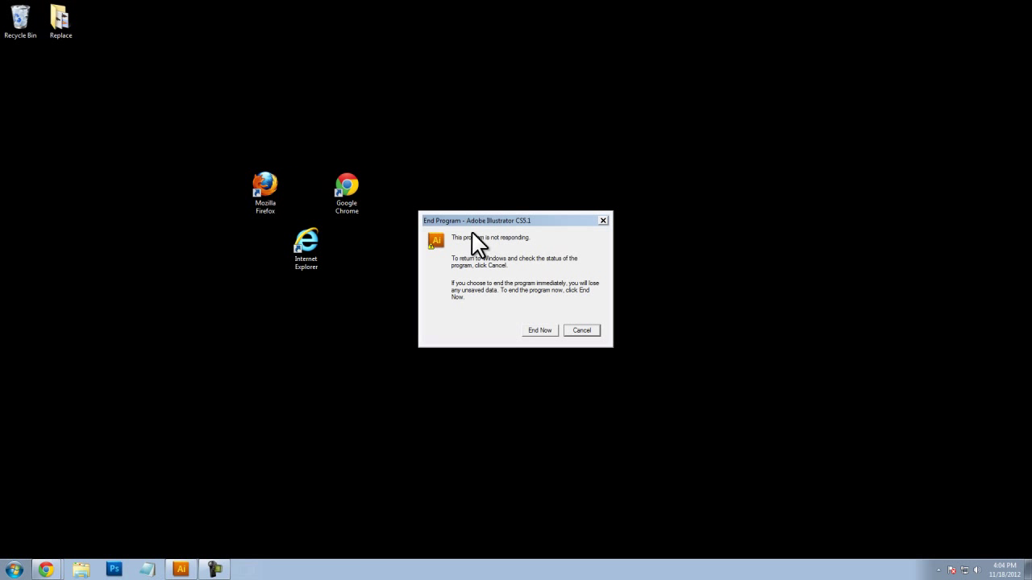
- Force the unresponsive Adobe Illustrator CS5.1 to close, and close the incognito browser window full of Google tabs
{"action": "left_click", "coordinate": [540, 330]}
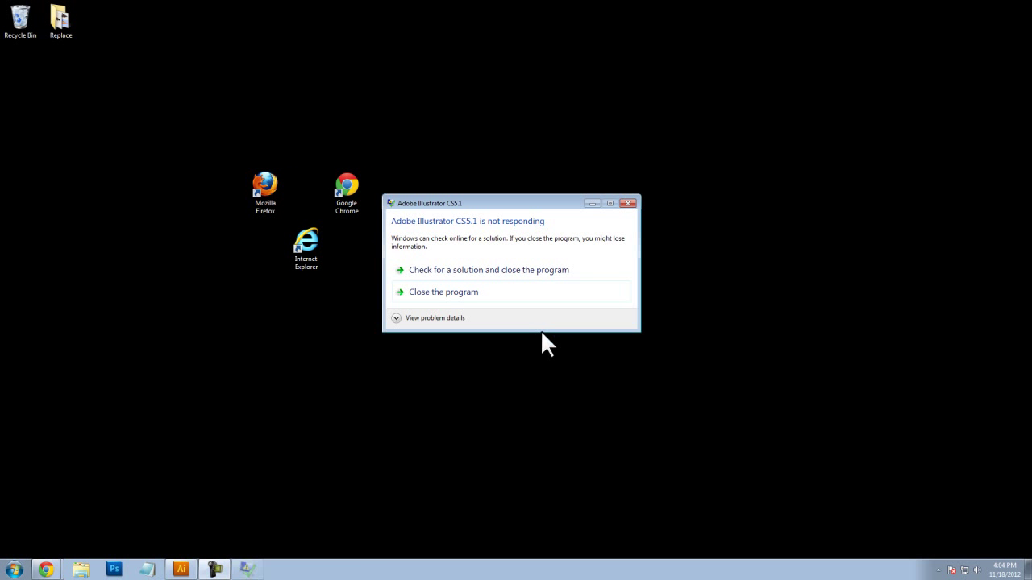
{"action": "left_click", "coordinate": [489, 294]}
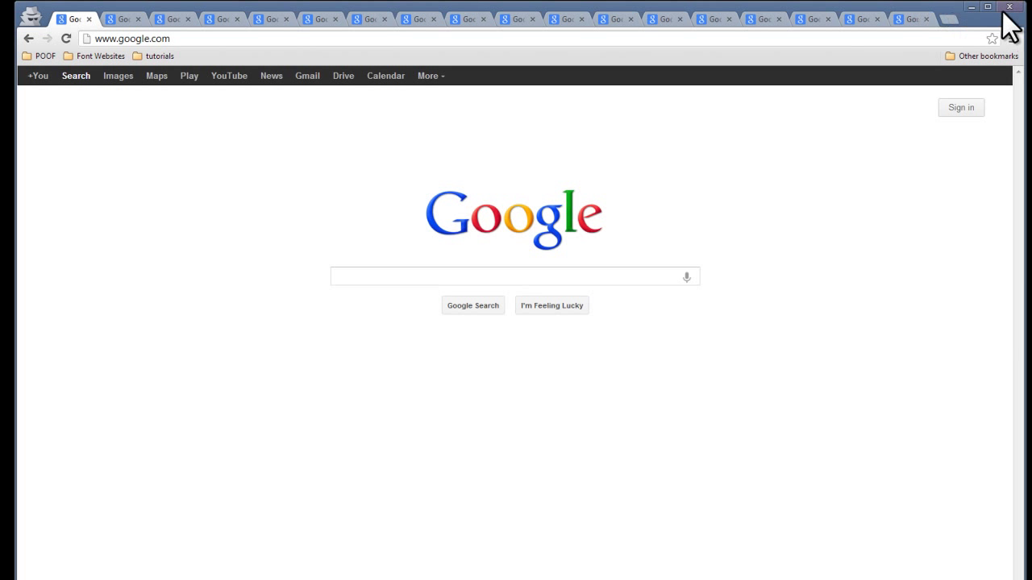
{"action": "left_click", "coordinate": [1009, 8]}
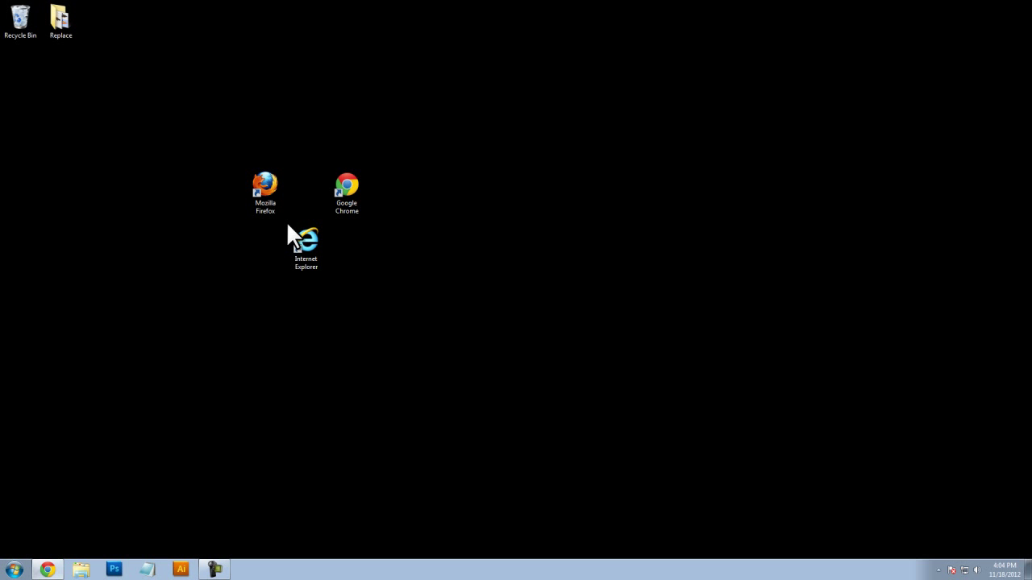
- Find Disk Defragmenter by searching programs for "disk de", open it and reposition its window on the desktop
{"action": "left_click", "coordinate": [13, 567]}
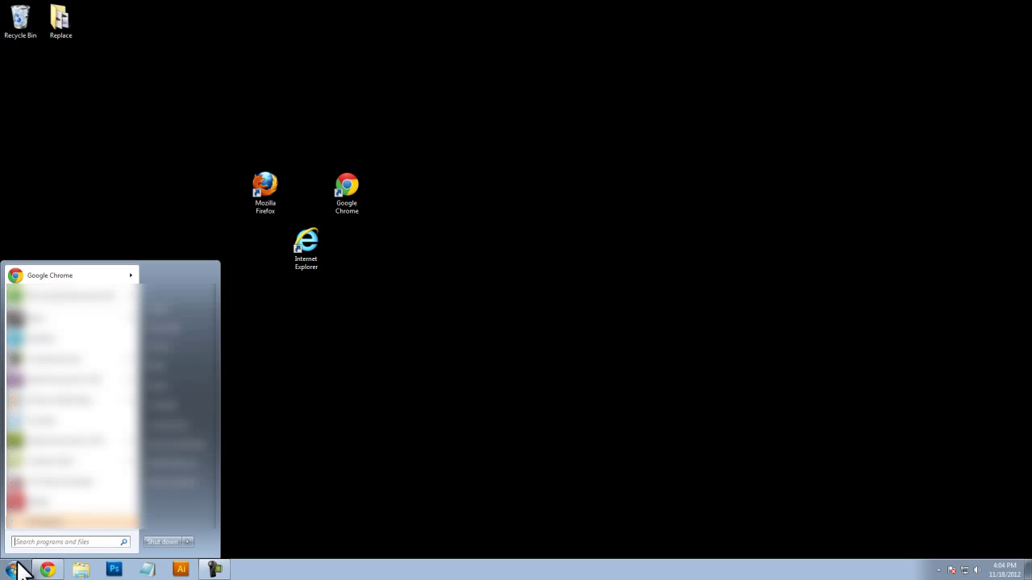
{"action": "type", "text": "disk de"}
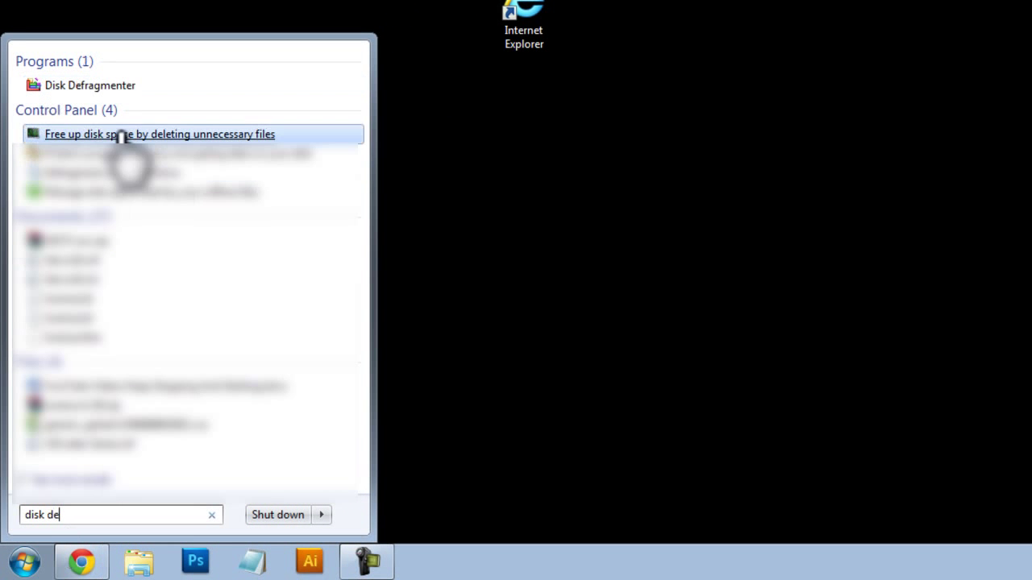
{"action": "left_click", "coordinate": [96, 86]}
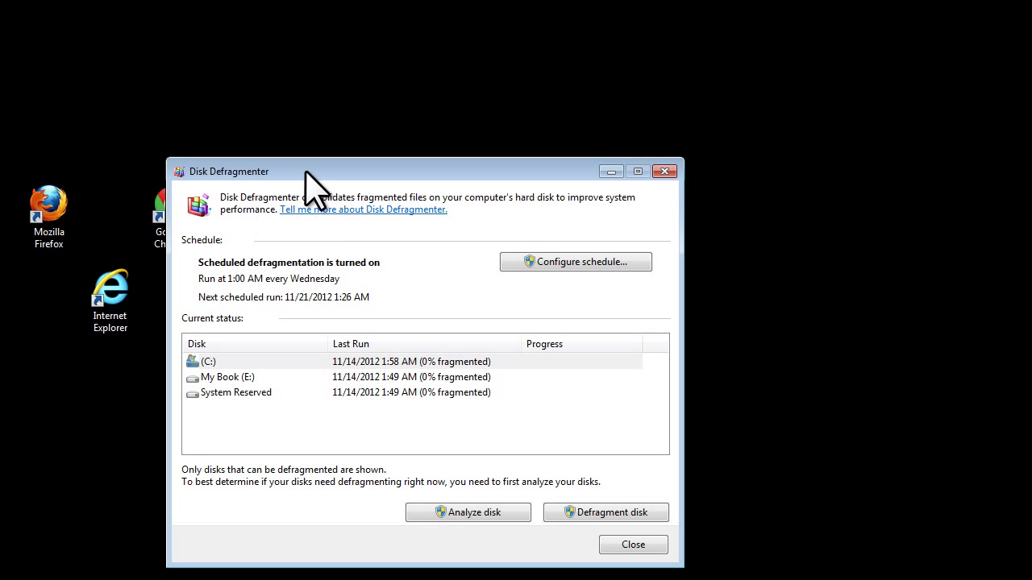
{"action": "left_click_drag", "start_coordinate": [321, 154], "coordinate": [410, 83]}
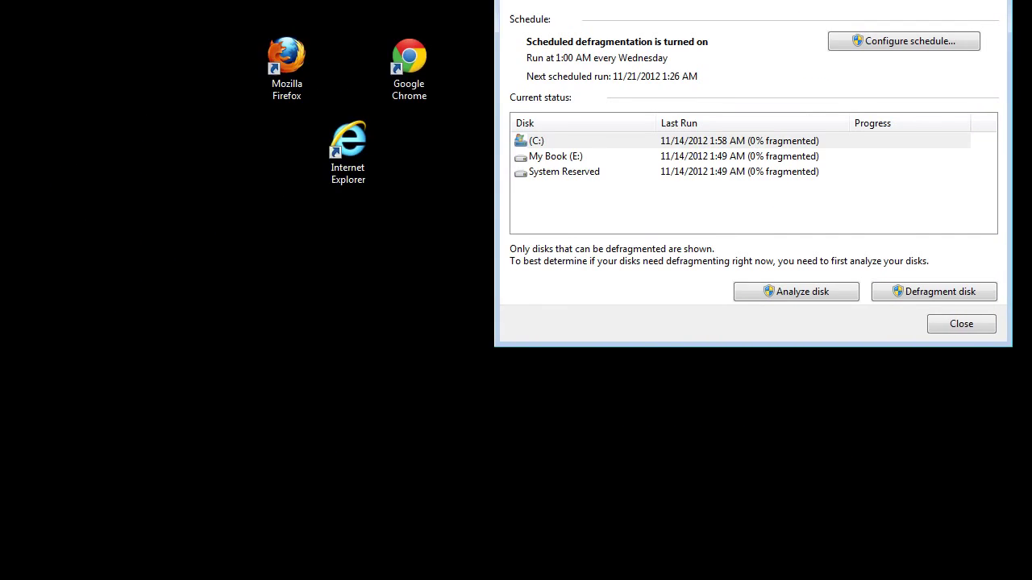
- Open Disk Cleanup's drive selection by searching for "disk cl", place it beside Disk Defragmenter, and close both windows
{"action": "left_click", "coordinate": [22, 564]}
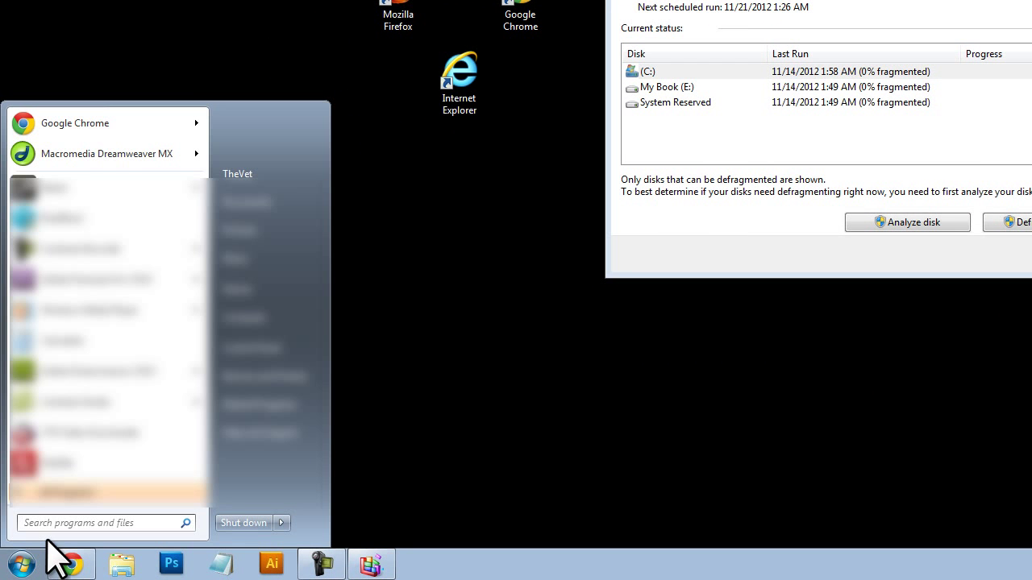
{"action": "type", "text": "disk cl"}
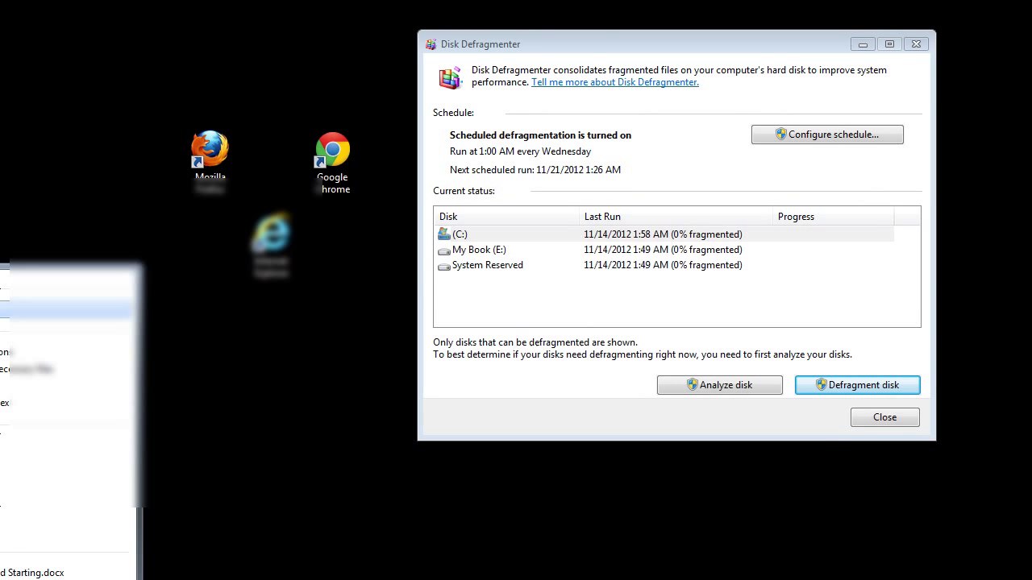
{"action": "left_click_drag", "start_coordinate": [569, 237], "coordinate": [233, 333]}
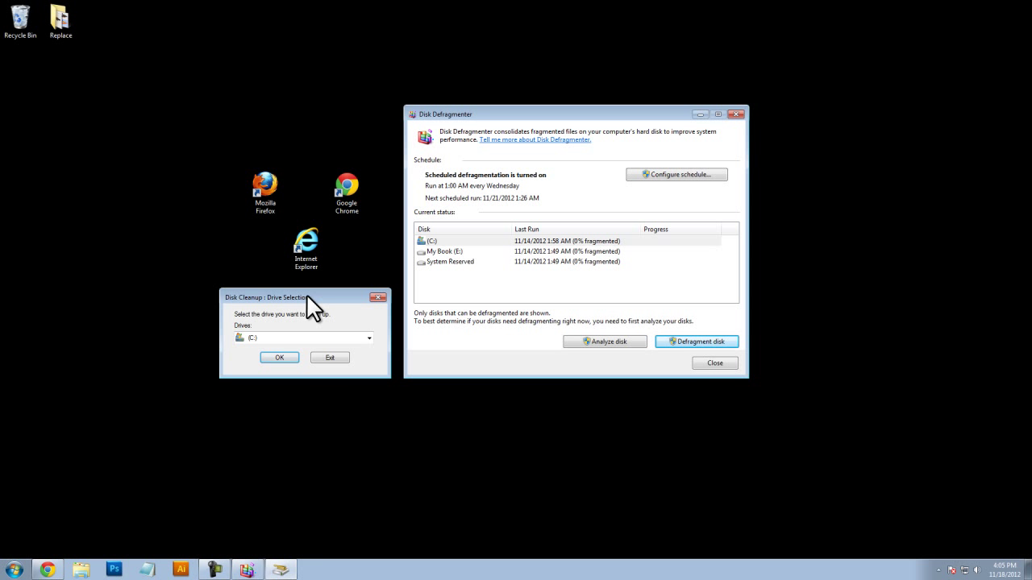
{"action": "left_click", "coordinate": [378, 297]}
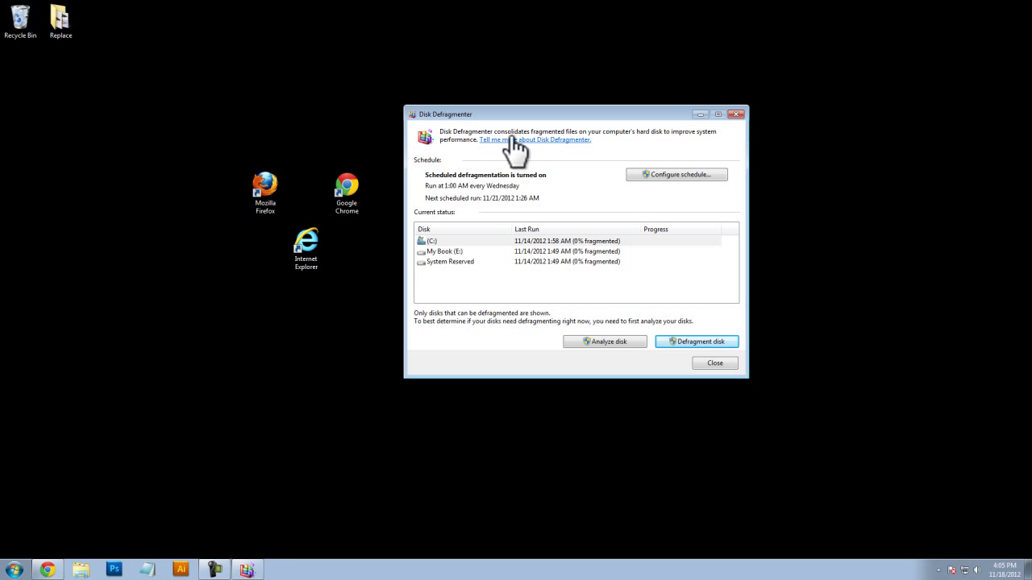
{"action": "left_click", "coordinate": [737, 114]}
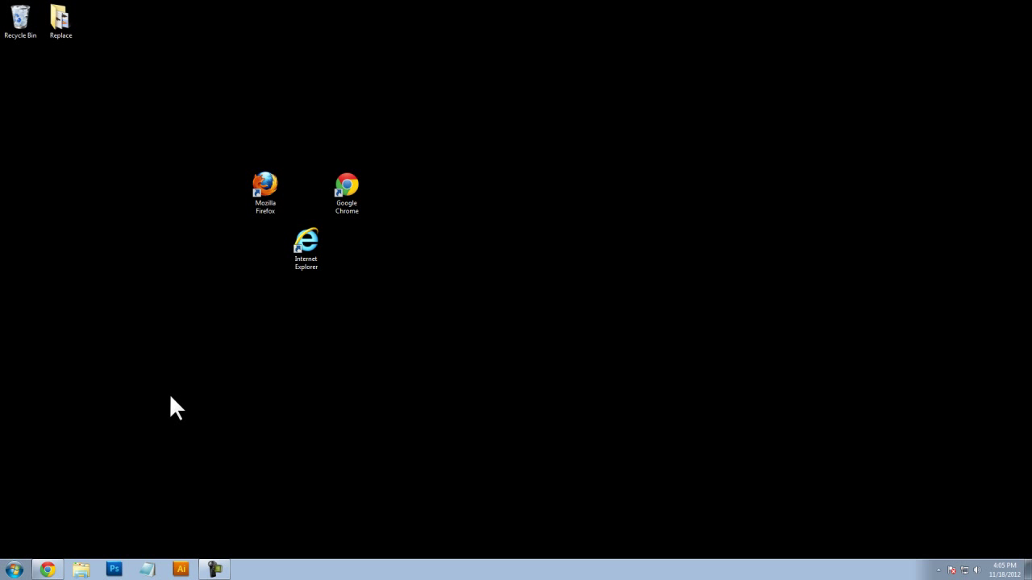
- Bring up the YouTube channel page in Chrome and minimise the browser window again
{"action": "left_click", "coordinate": [48, 570]}
{"action": "left_click", "coordinate": [157, 16]}
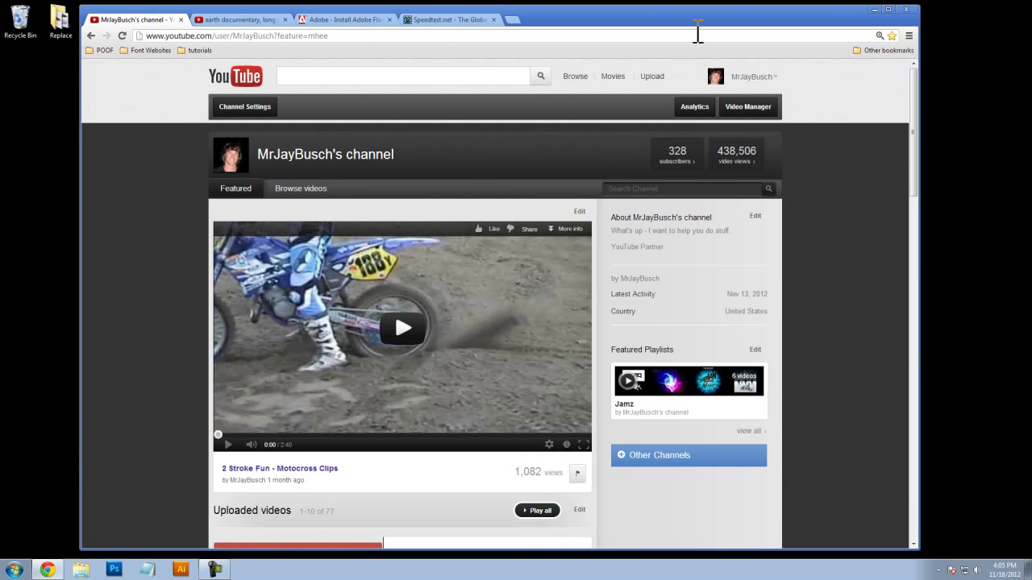
{"action": "left_click", "coordinate": [874, 9]}
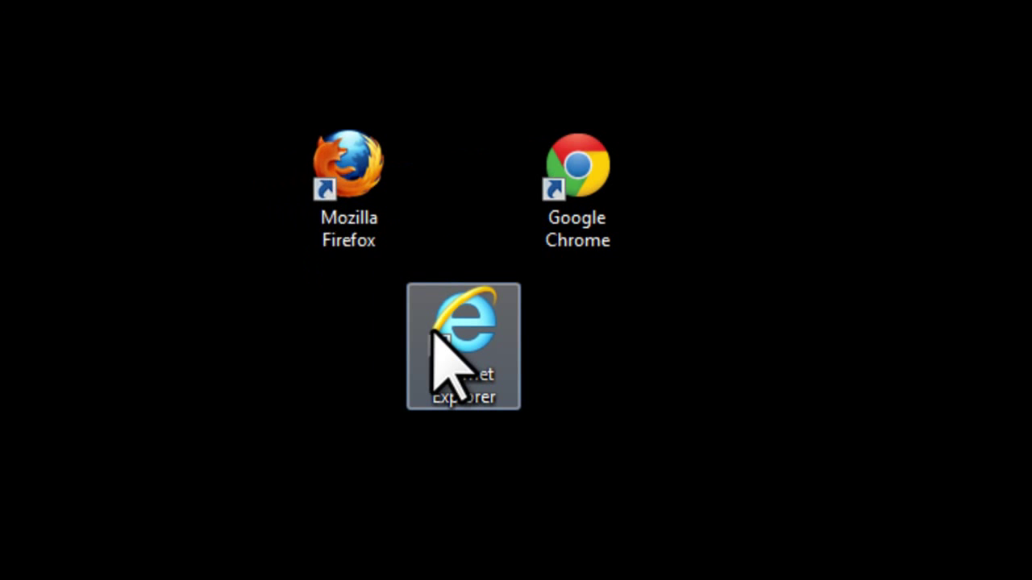
{"action": "left_click", "coordinate": [296, 243]}
{"action": "left_click_drag", "start_coordinate": [211, 46], "coordinate": [834, 299]}
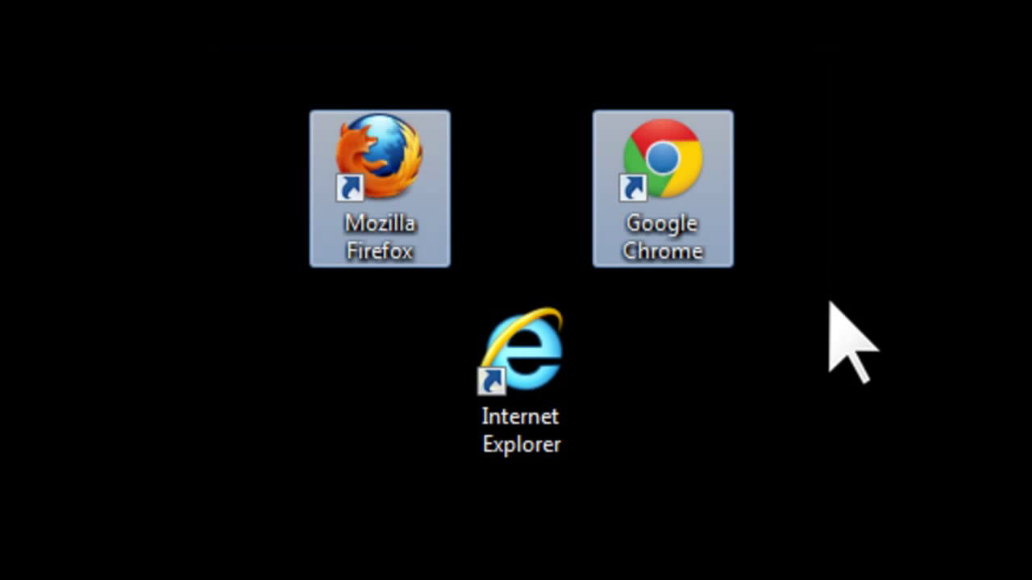
{"action": "left_click", "coordinate": [834, 300]}
{"action": "left_click", "coordinate": [539, 367]}
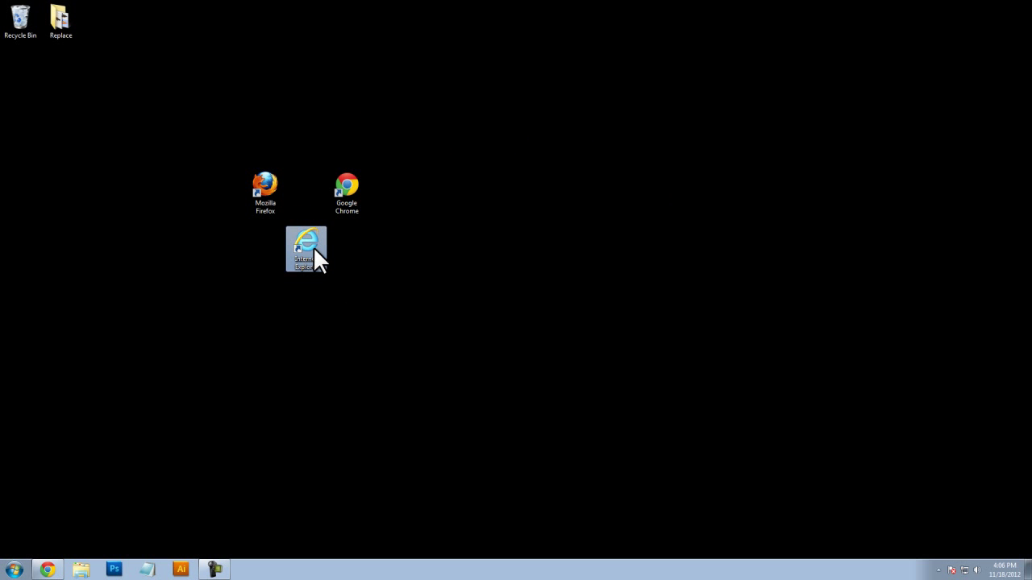
{"action": "left_click", "coordinate": [353, 271]}
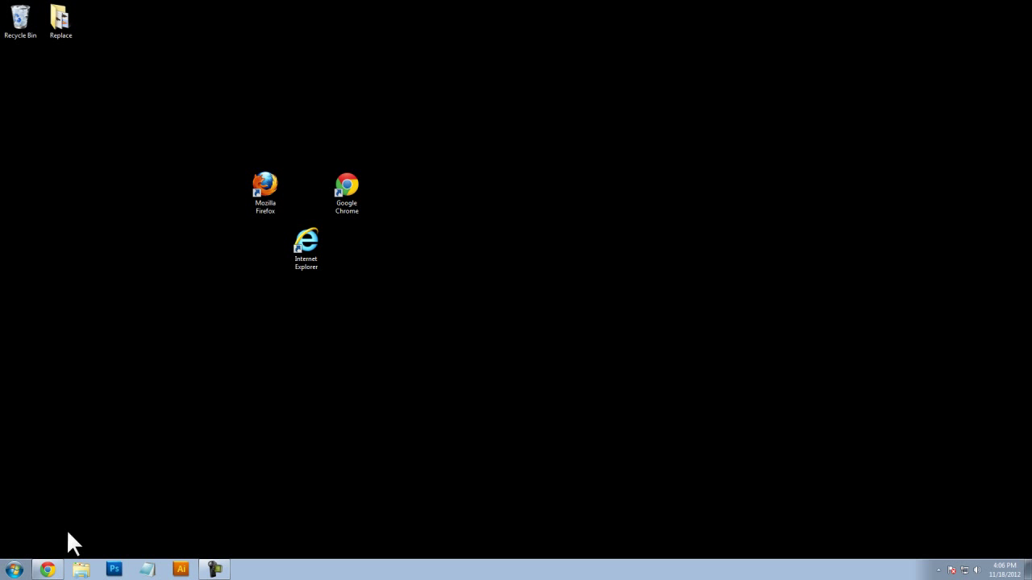
- Return to Chrome, show the earth documentary video and set its playback quality to 1080p HD
{"action": "left_click", "coordinate": [50, 570]}
{"action": "middle_click", "coordinate": [373, 434]}
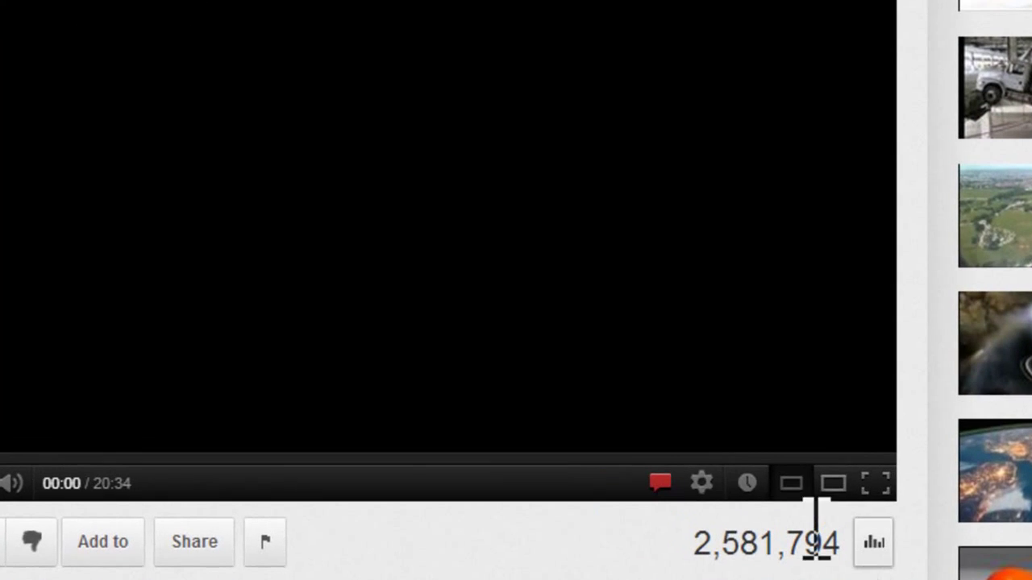
{"action": "left_click", "coordinate": [702, 483]}
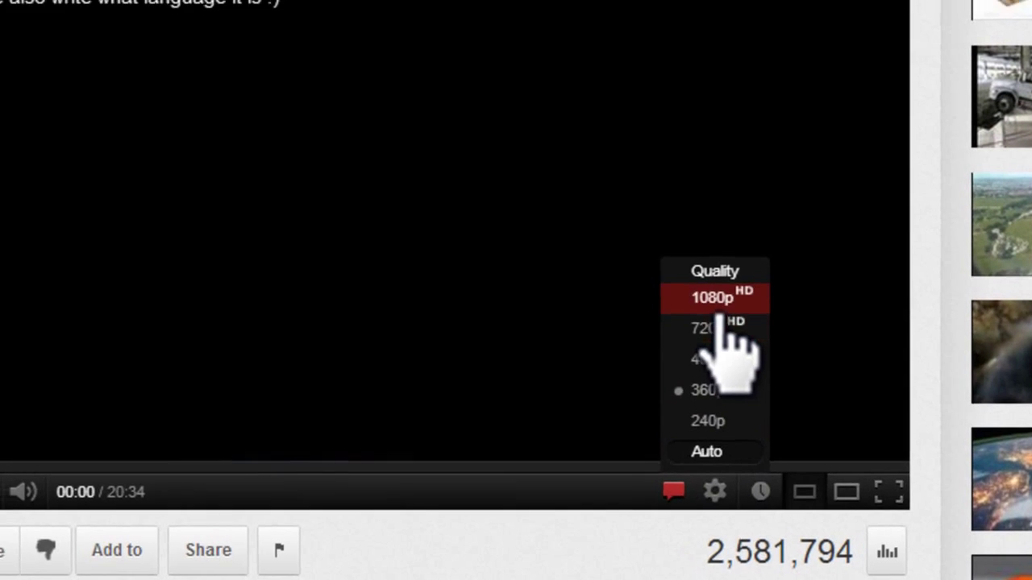
{"action": "left_click", "coordinate": [707, 289]}
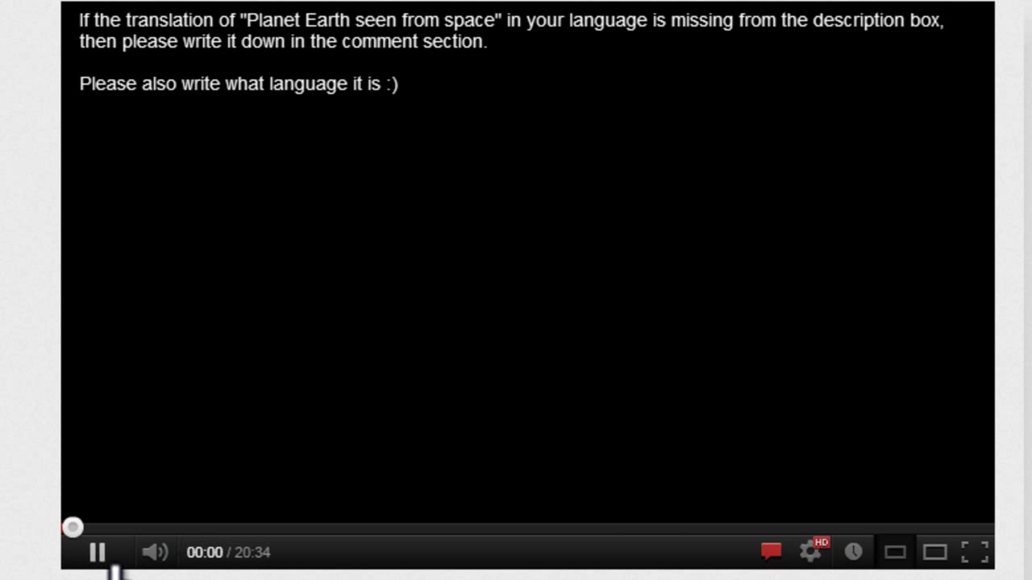